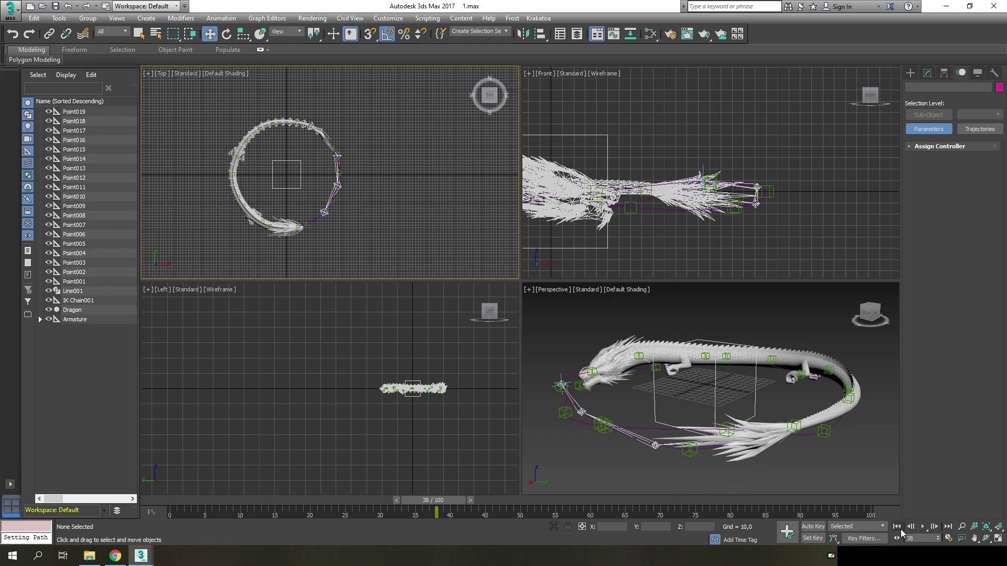
Step: Play the dragon coiling animation in a maximized Perspective viewport
left_click(922, 530)
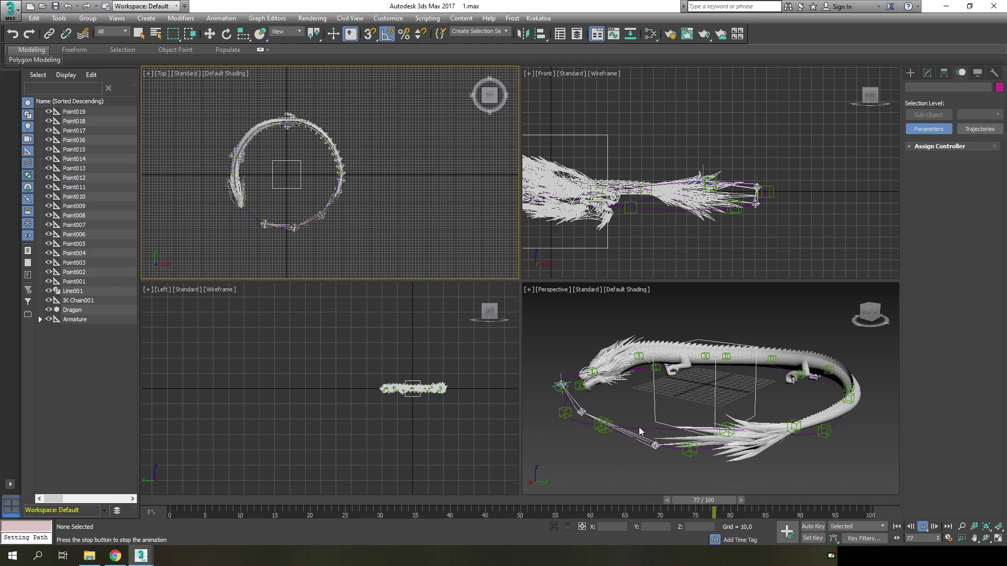
left_click(671, 459)
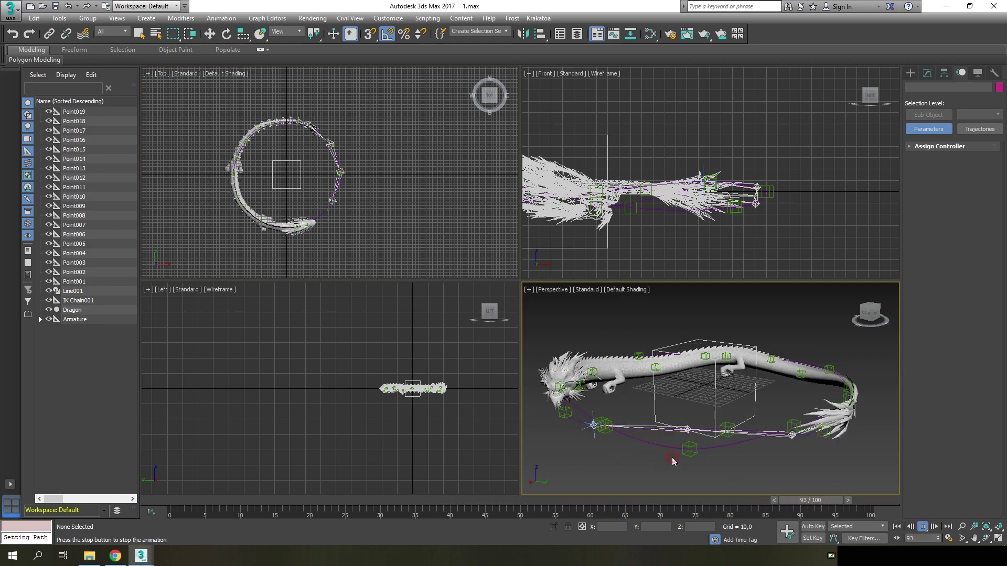
left_click(536, 292)
left_click(571, 297)
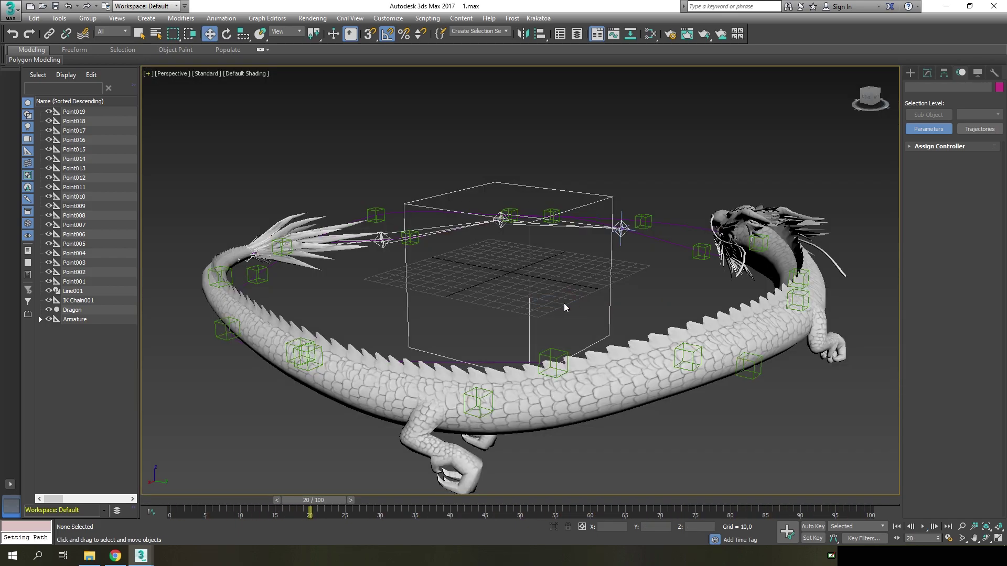
left_click(925, 527)
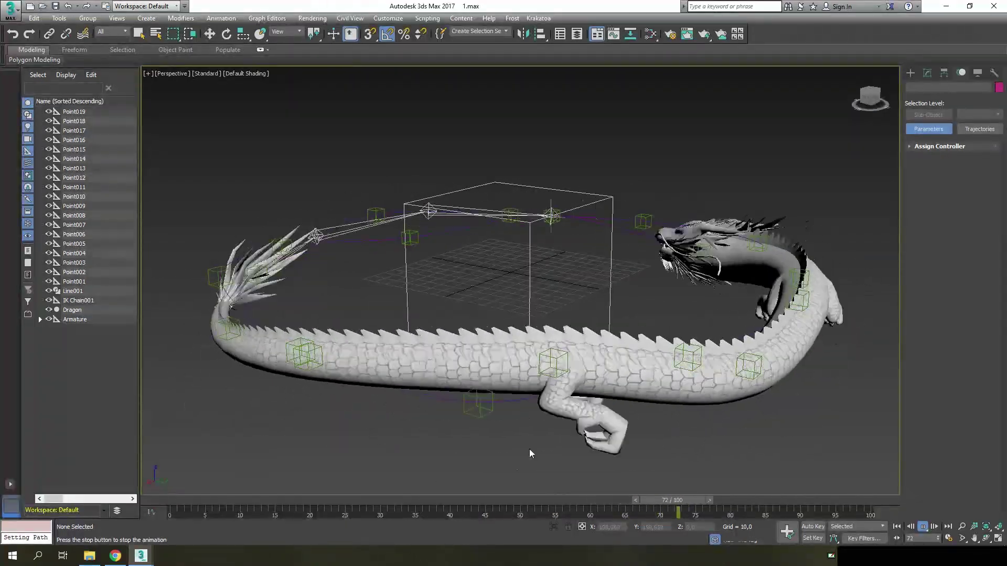
Step: Rewind the timeline to frame 0, then switch to the browser's YouTube video
left_click_drag(424, 502, 177, 503)
key("w")
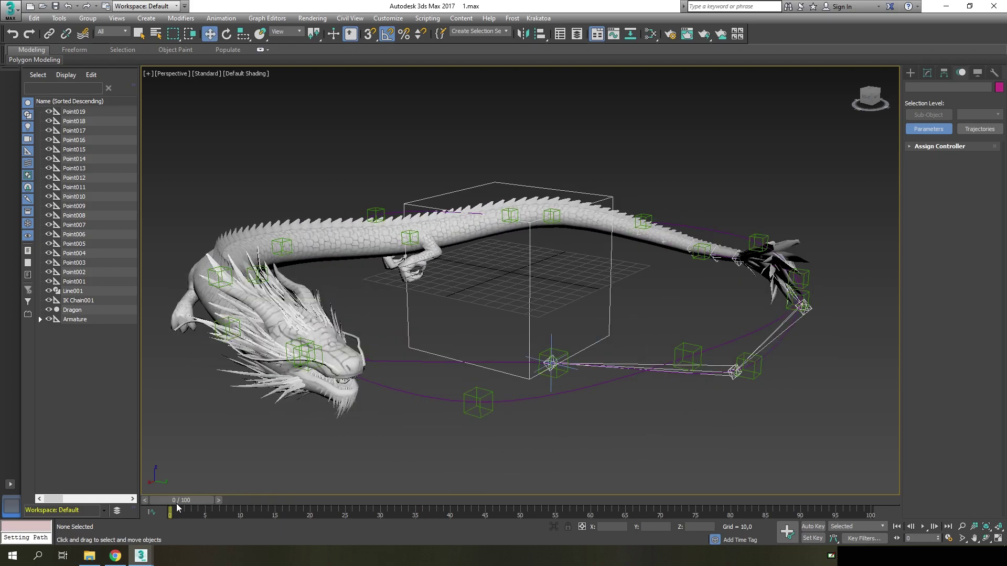
left_click(141, 556)
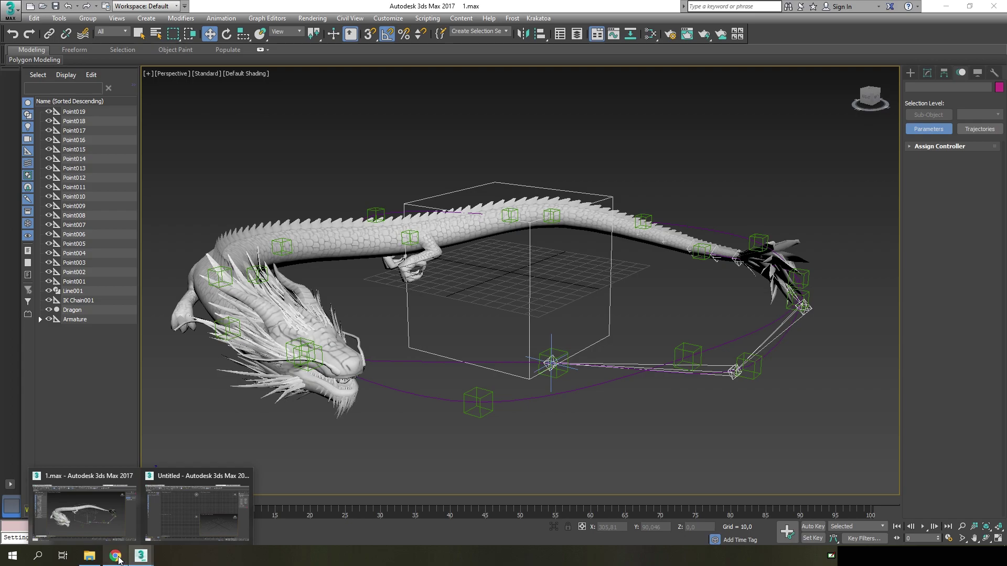
left_click(115, 556)
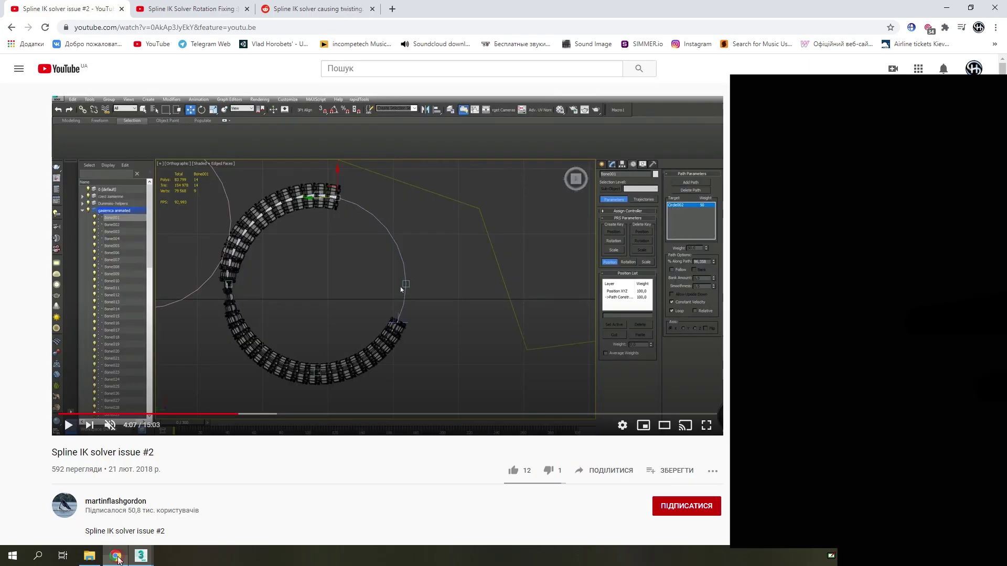
Step: Watch the Spline IK issue #2 video around 1:15, pause it, then open the Rotation Fixing video
left_click(291, 306)
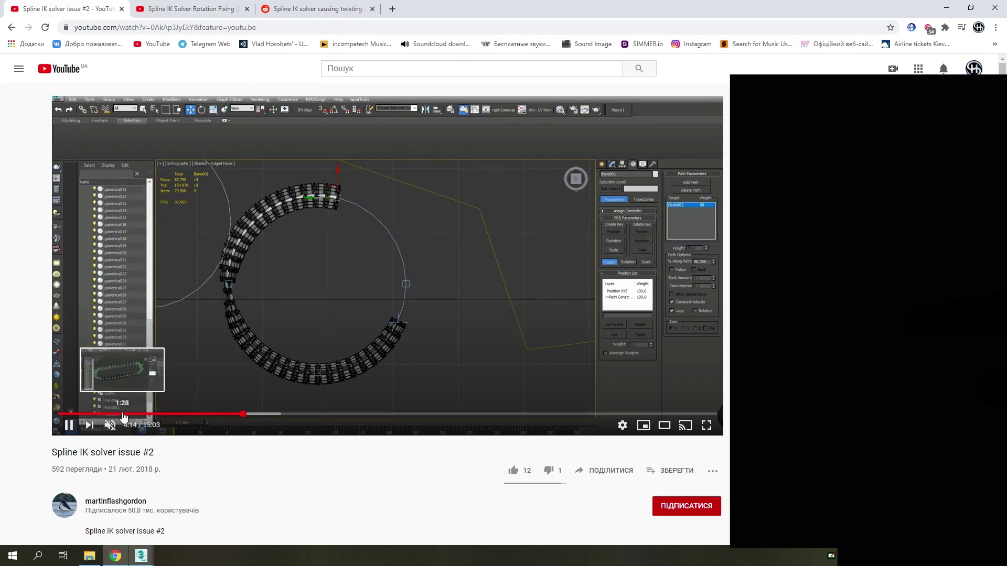
left_click(124, 415)
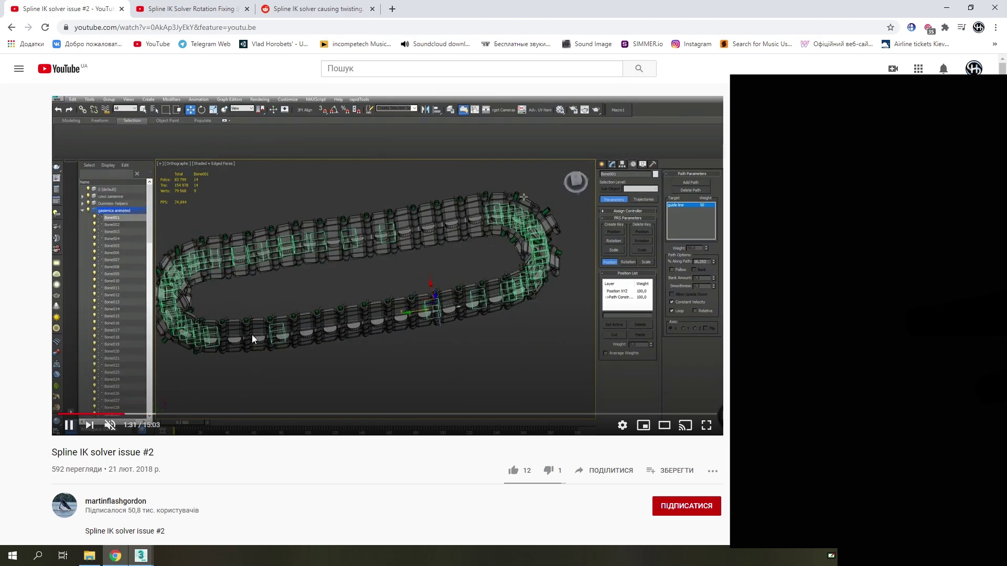
left_click(112, 415)
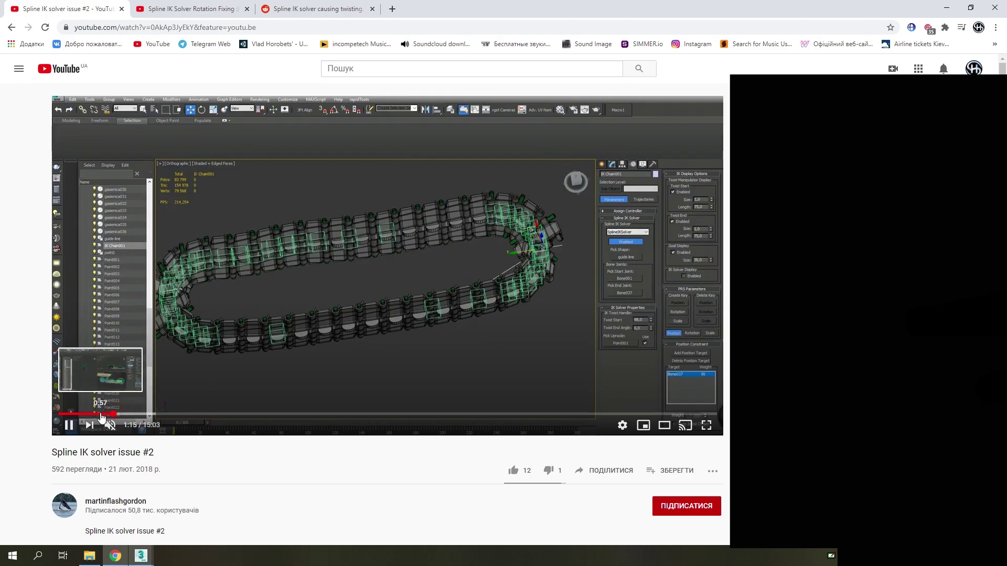
left_click(314, 292)
left_click(187, 6)
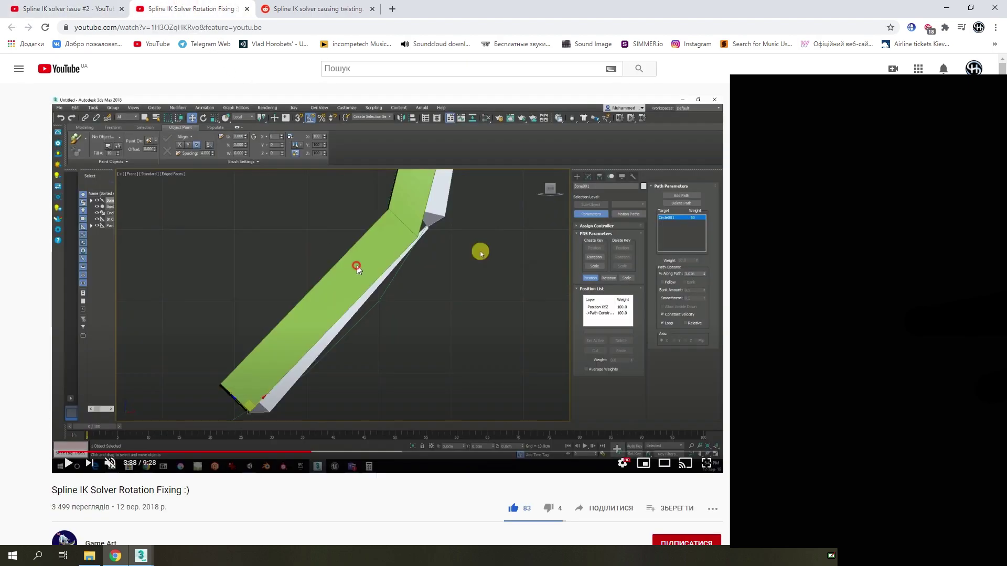
Step: Play the Rotation Fixing video to the 4:05 'start from the TOP VIEW' tip and pause
key("space")
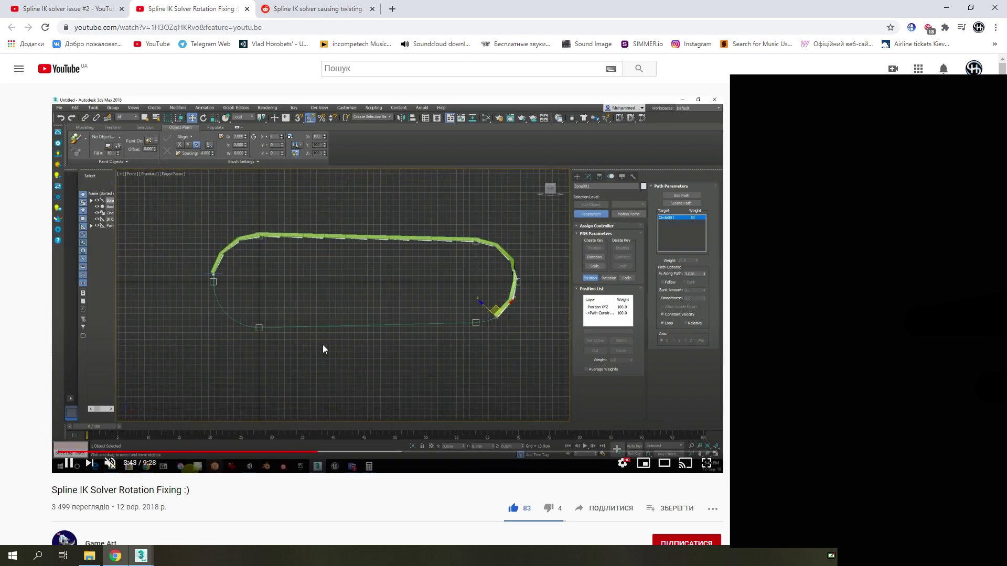
left_click_drag(326, 452, 368, 453)
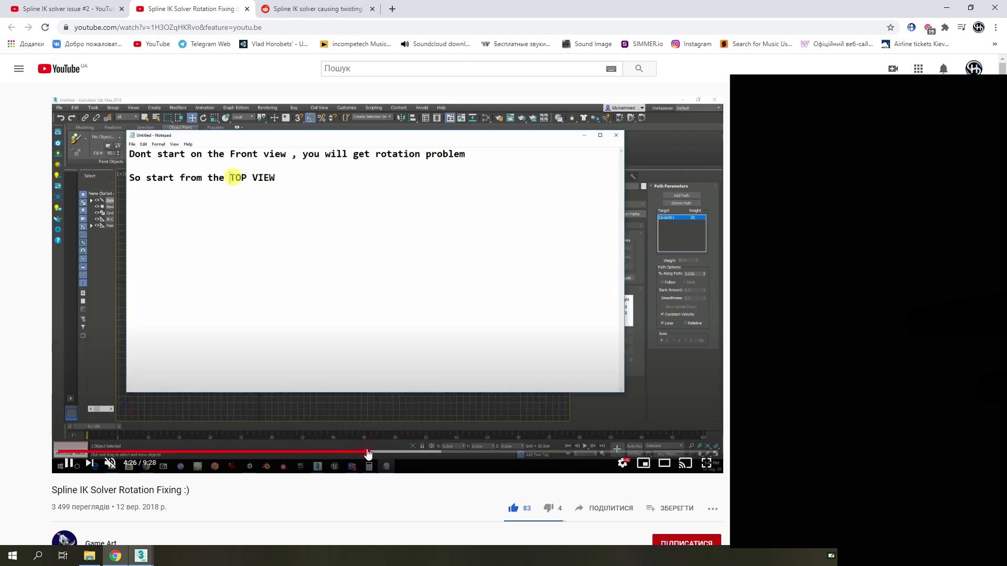
left_click(409, 336)
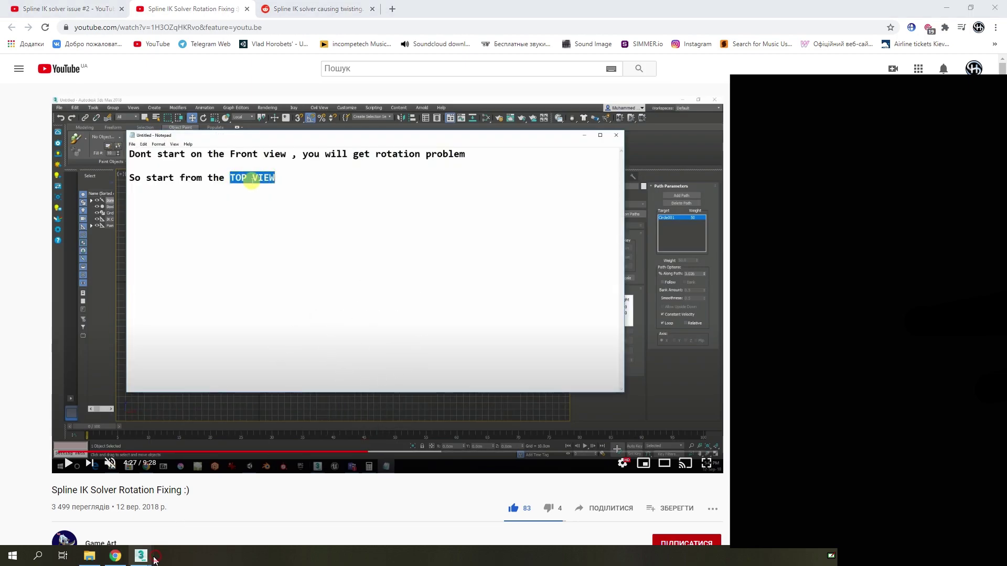
mouse_move(140, 555)
left_click(211, 518)
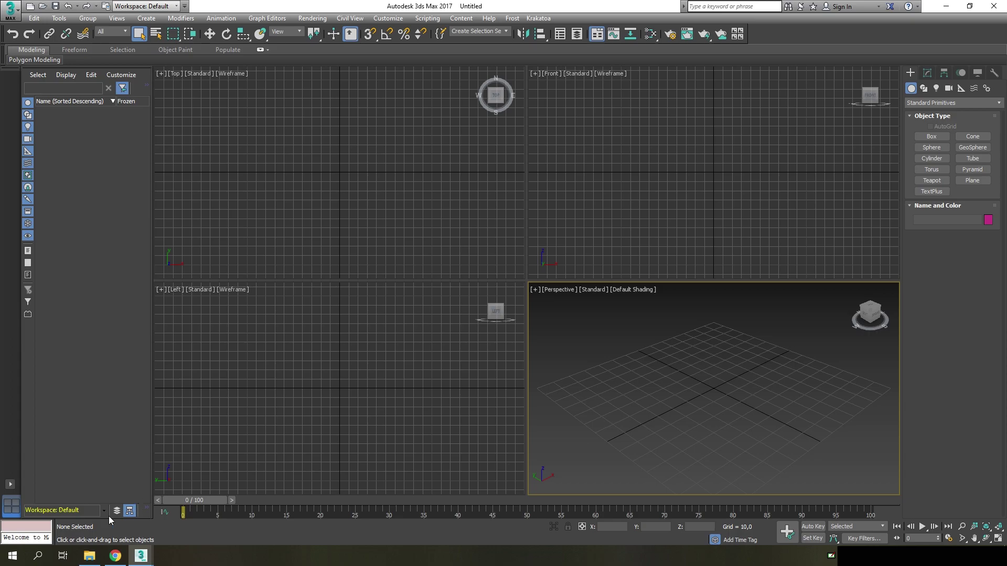
Step: Skim the Reddit spline IK twisting thread, then return to the empty 3ds Max scene
left_click(115, 556)
left_click(297, 9)
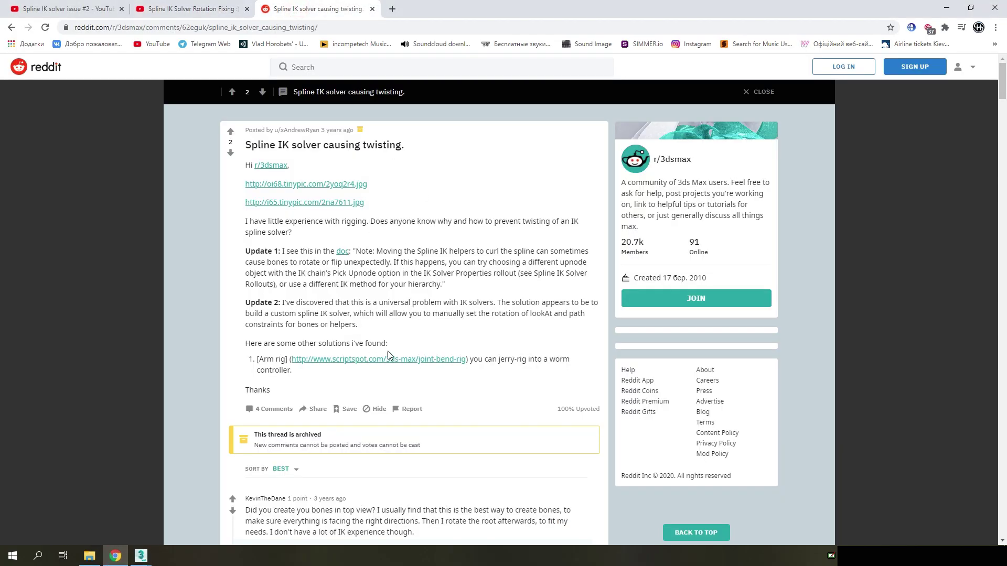
scroll(389, 352, "down", 2)
scroll(388, 352, "up", 1)
scroll(388, 353, "up", 1)
left_click(149, 559)
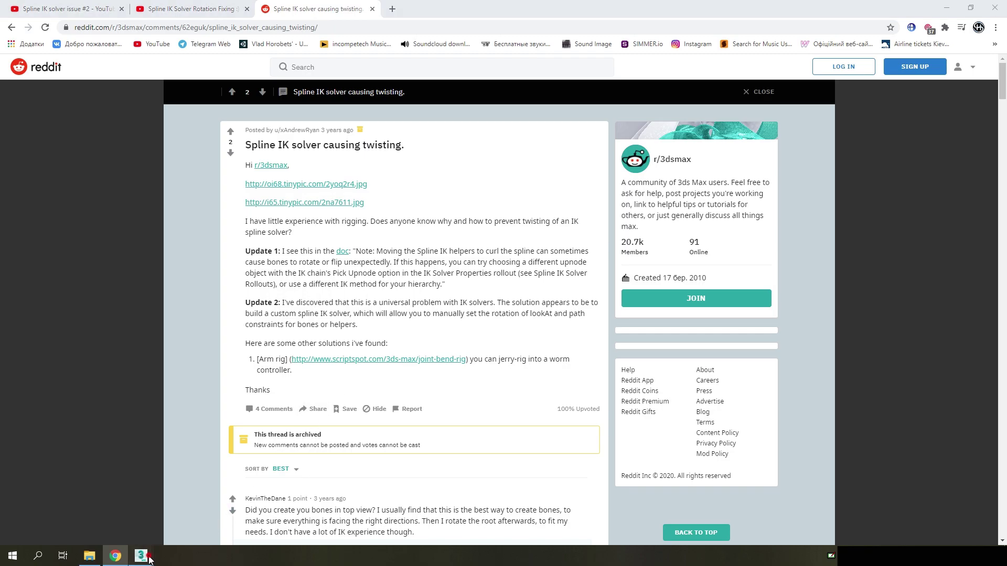
mouse_move(140, 555)
left_click(202, 495)
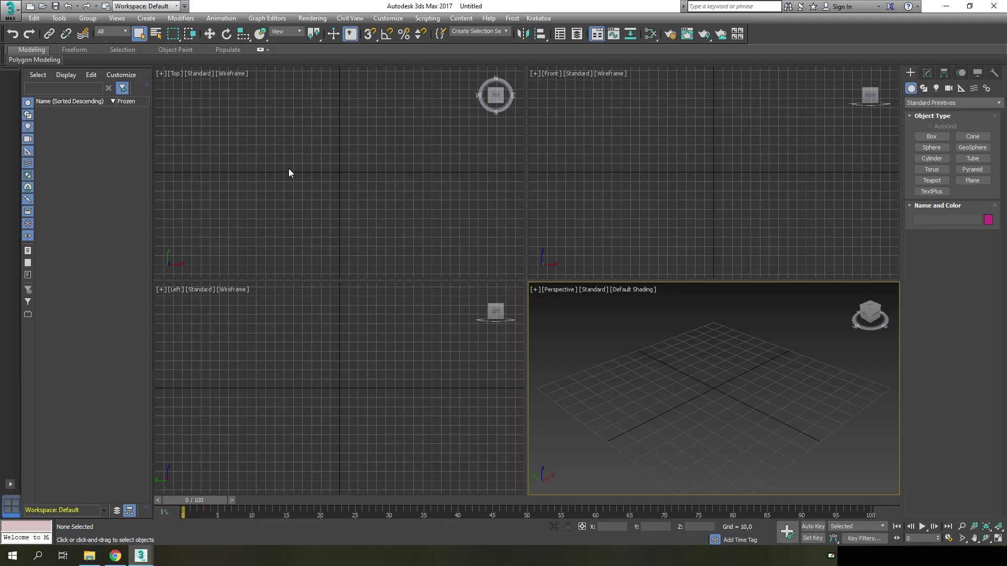
Step: Import Dragon.fbx from the Desktop with its armature, excluding animation and cameras
left_click(10, 11)
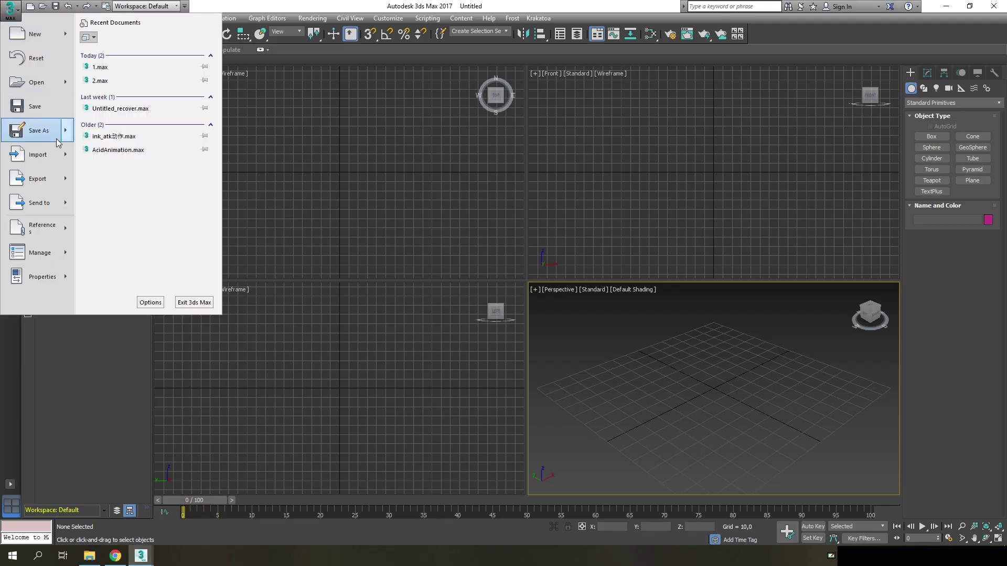
left_click(48, 153)
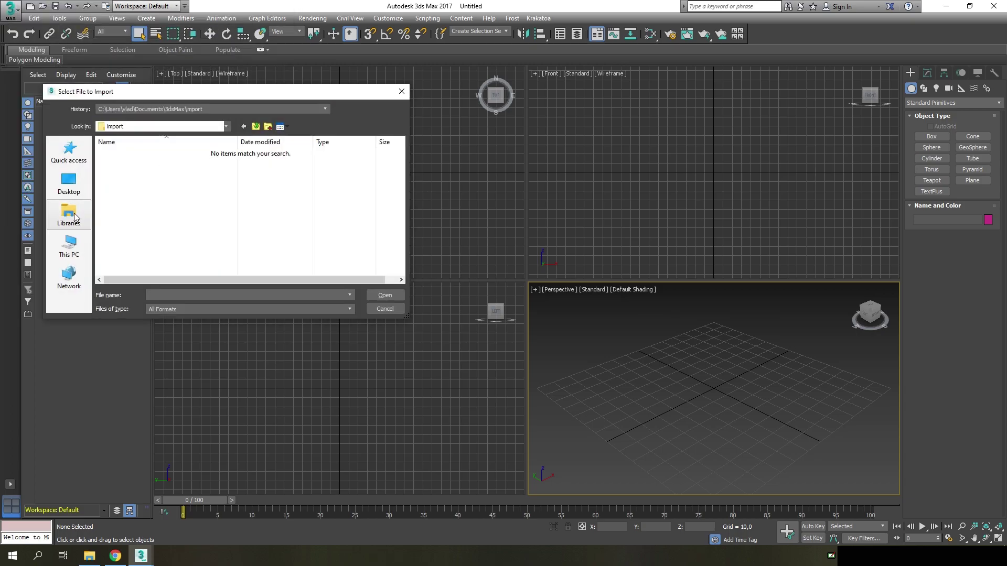
left_click(69, 181)
double_click(157, 259)
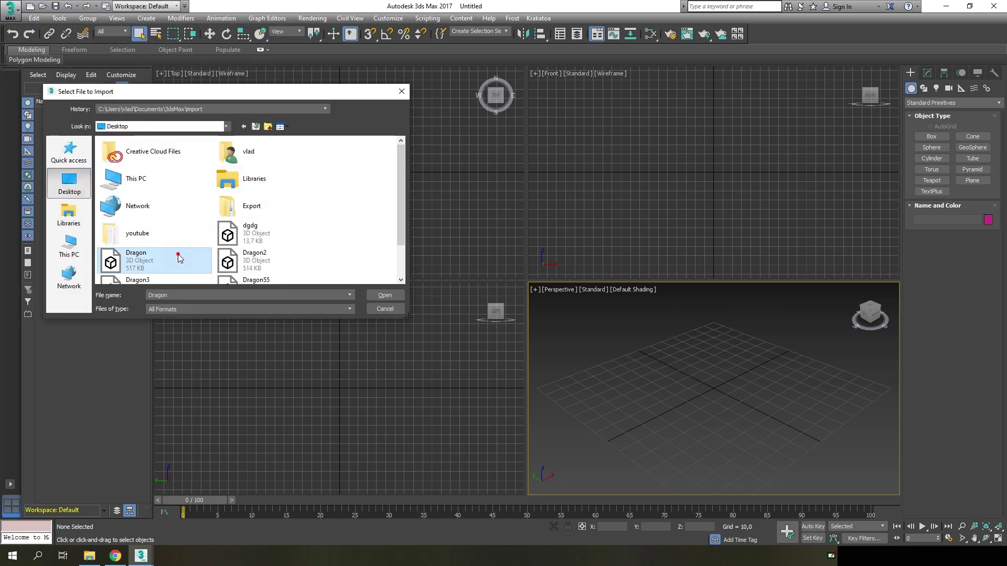
left_click(366, 335)
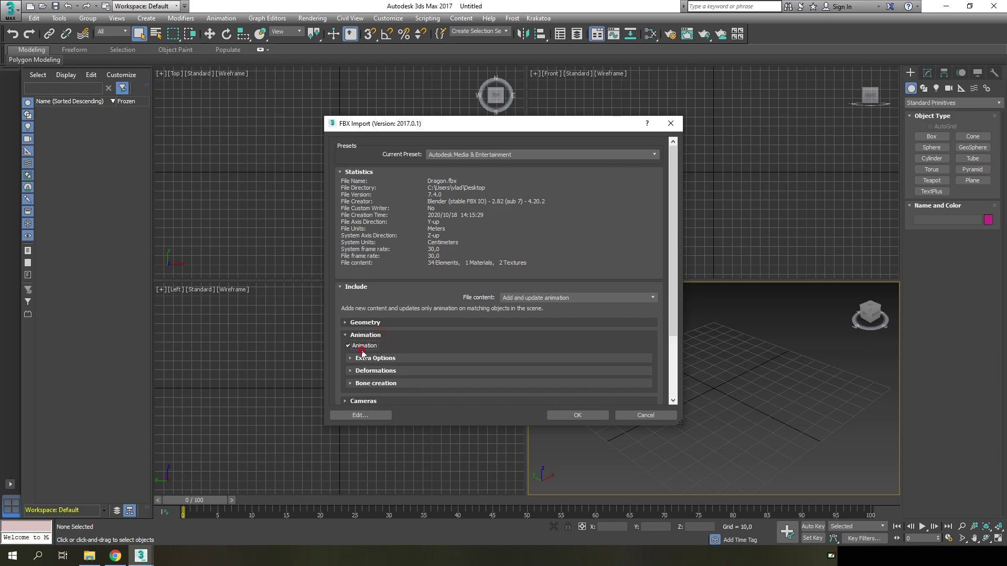
scroll(411, 354, "down", 3)
left_click(373, 318)
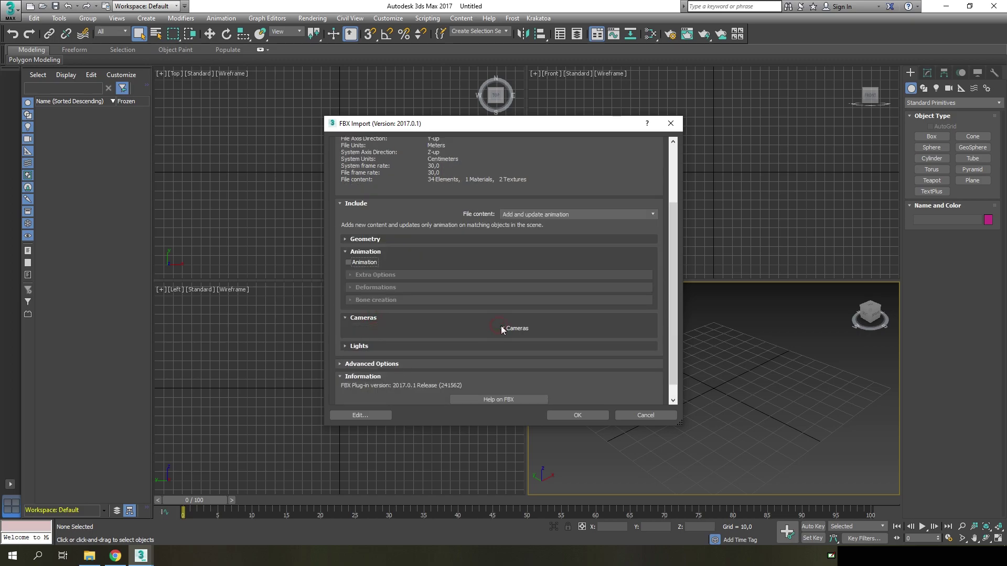
left_click(411, 346)
left_click(504, 381)
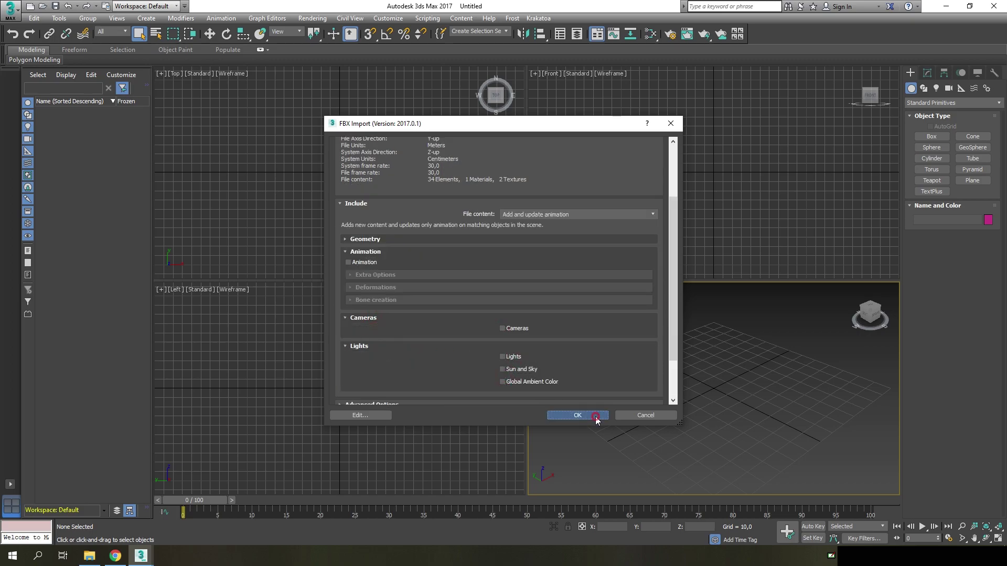
left_click(596, 416)
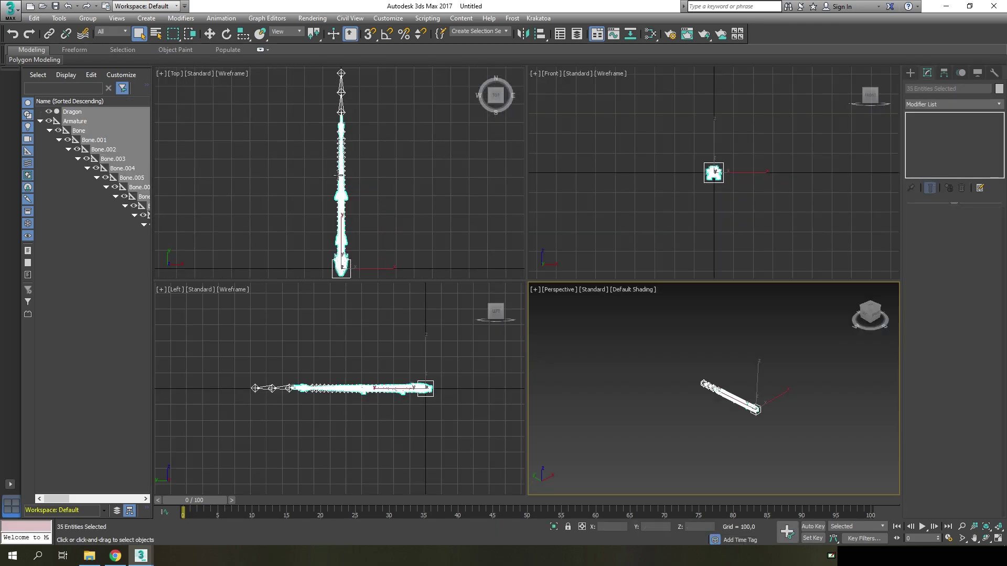
Step: Zoom in on the dragon in Top and Perspective views and show Top shaded
scroll(339, 175, "up", 3)
scroll(369, 187, "up", 3)
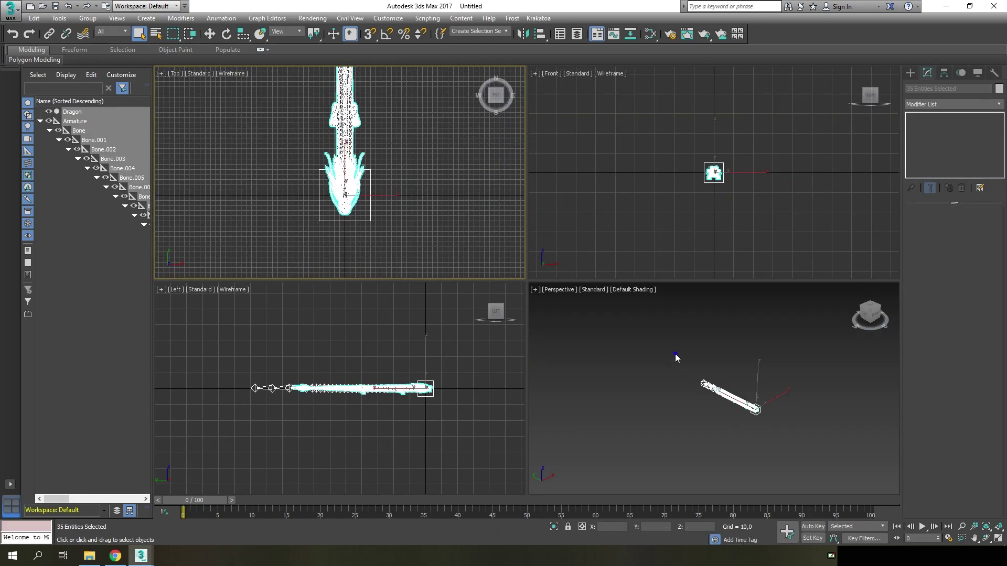
scroll(800, 402, "up", 2)
scroll(669, 411, "up", 2)
scroll(669, 411, "up", 2)
middle_click(417, 172)
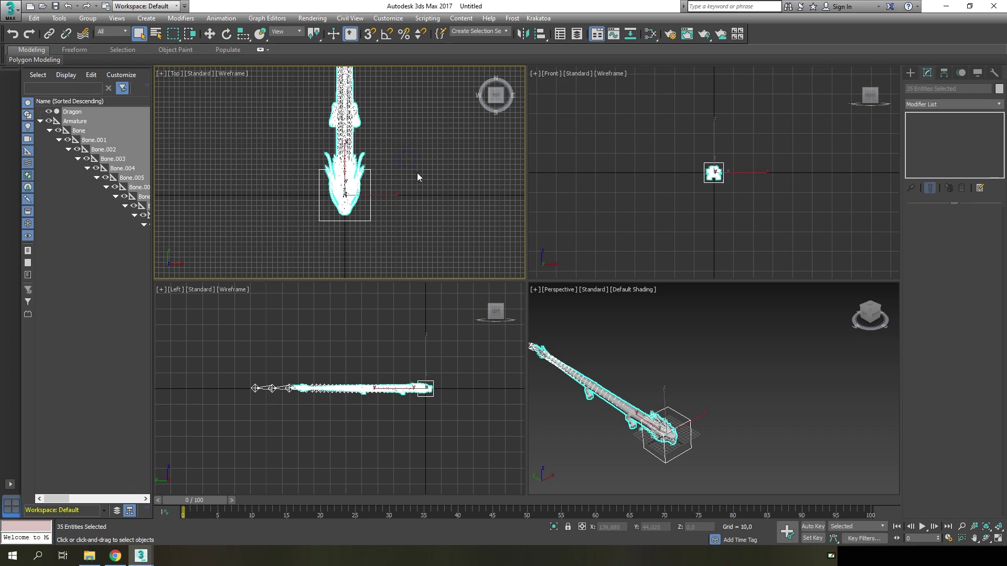
left_click(202, 74)
left_click(175, 73)
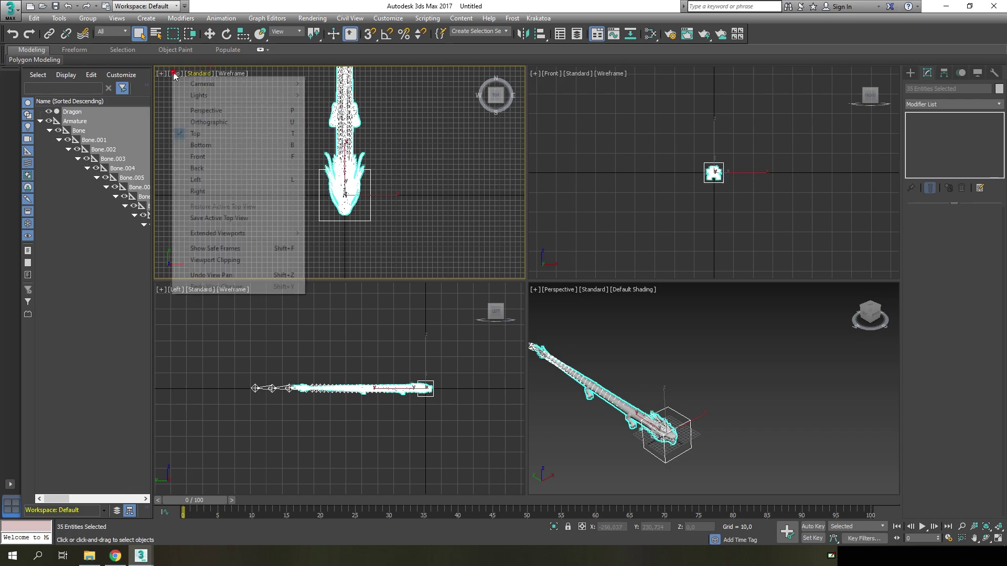
left_click(224, 75)
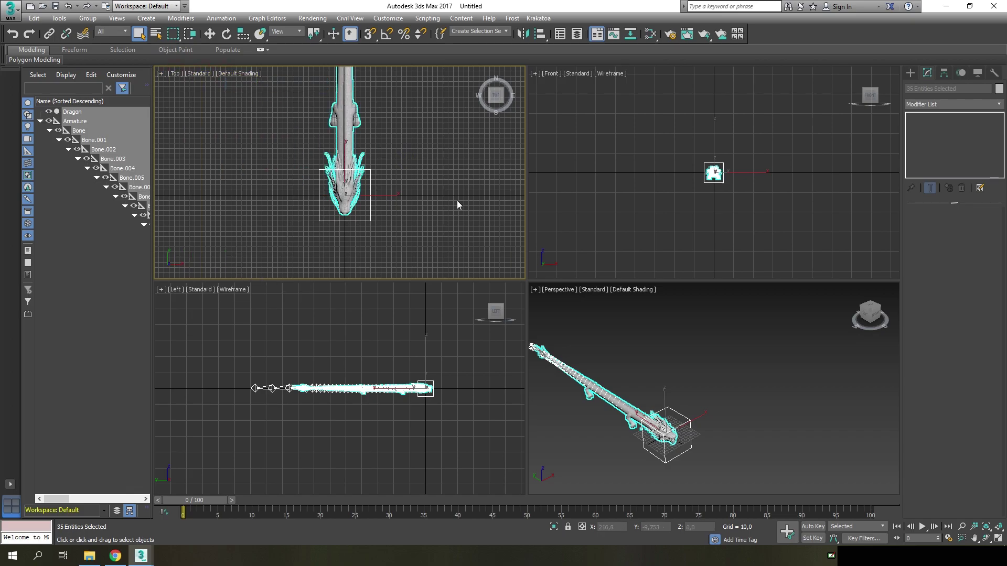
Step: Draw a snapped circle of radius 223.607 centred on the dragon's head in Top view
scroll(458, 200, "down", 3)
middle_click_drag(435, 206, 392, 174)
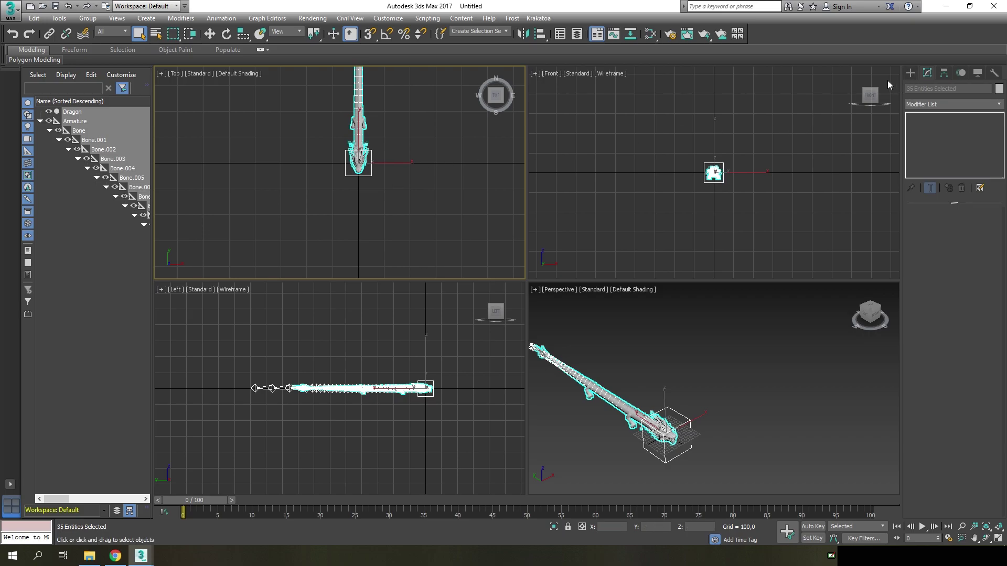
left_click(910, 73)
left_click(925, 88)
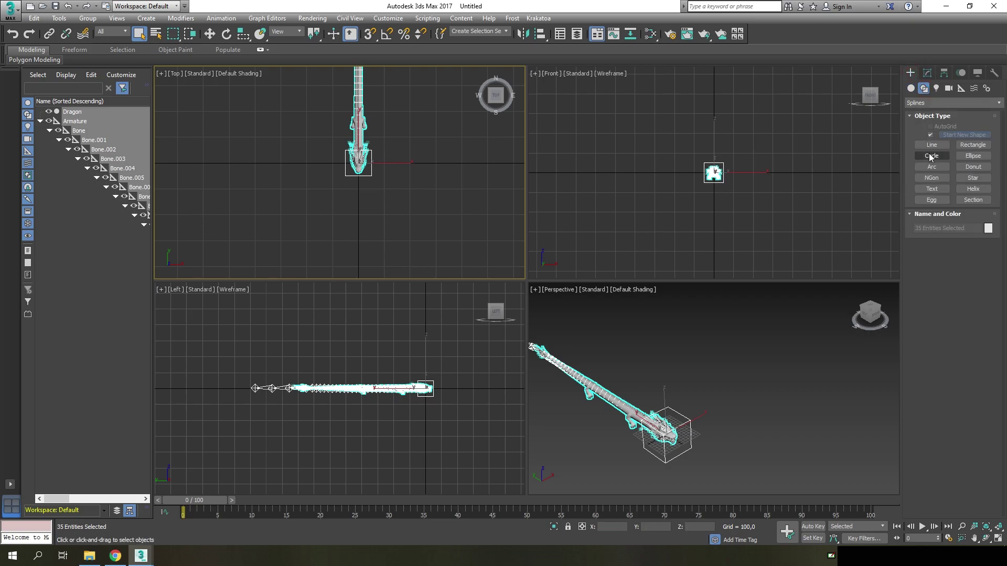
left_click(931, 156)
key("s")
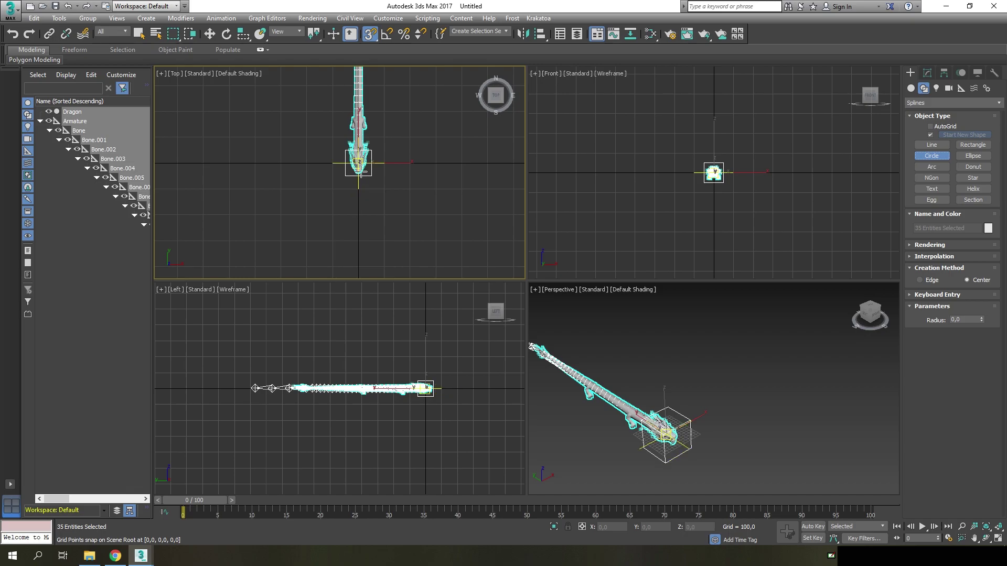
left_click_drag(359, 163, 406, 190)
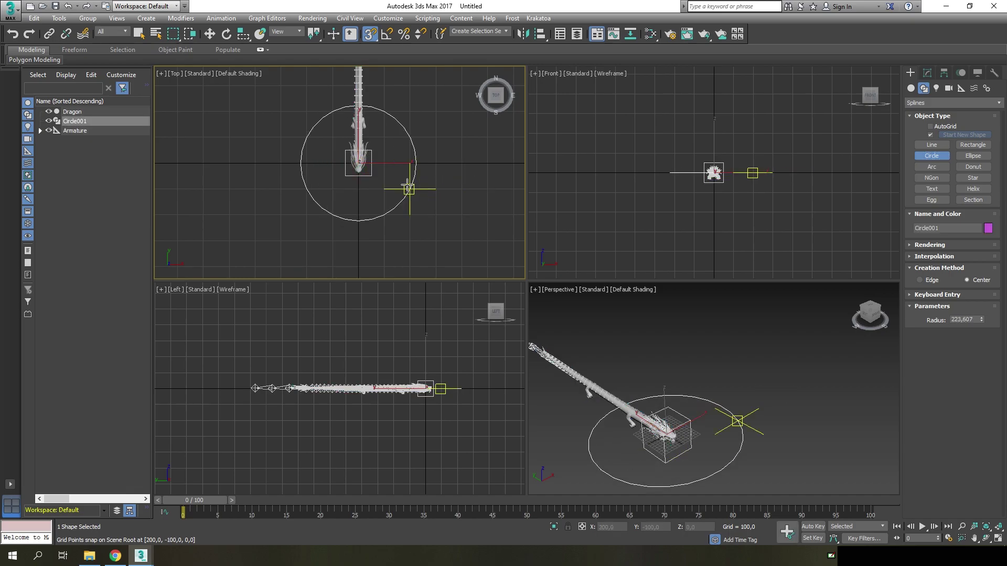
key("s")
Step: Deselect the circle and expand the Armature in Scene Explorer to reveal its bones
middle_click_drag(328, 181, 338, 185)
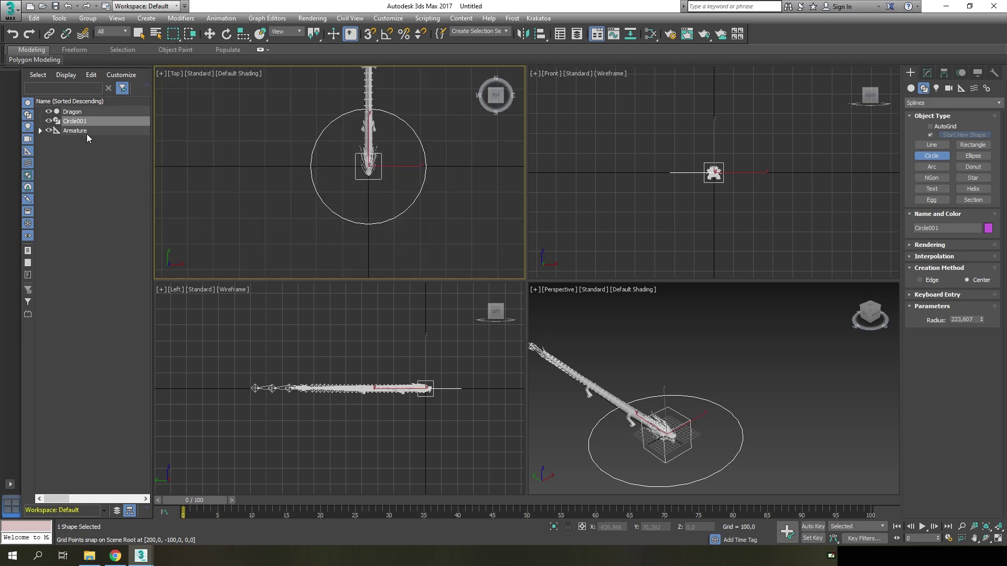
left_click(67, 146)
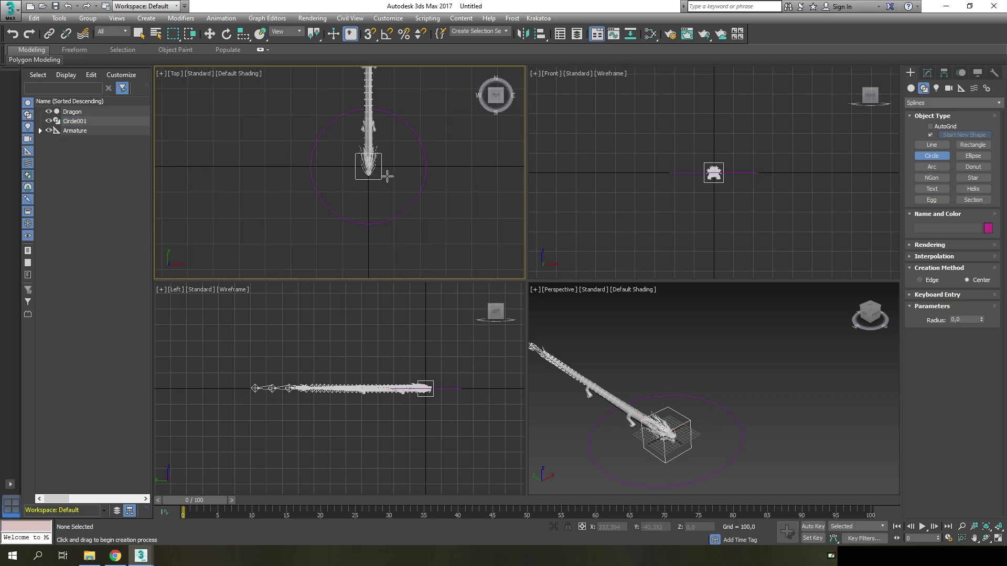
scroll(415, 152, "down", 2)
scroll(412, 234, "up", 2)
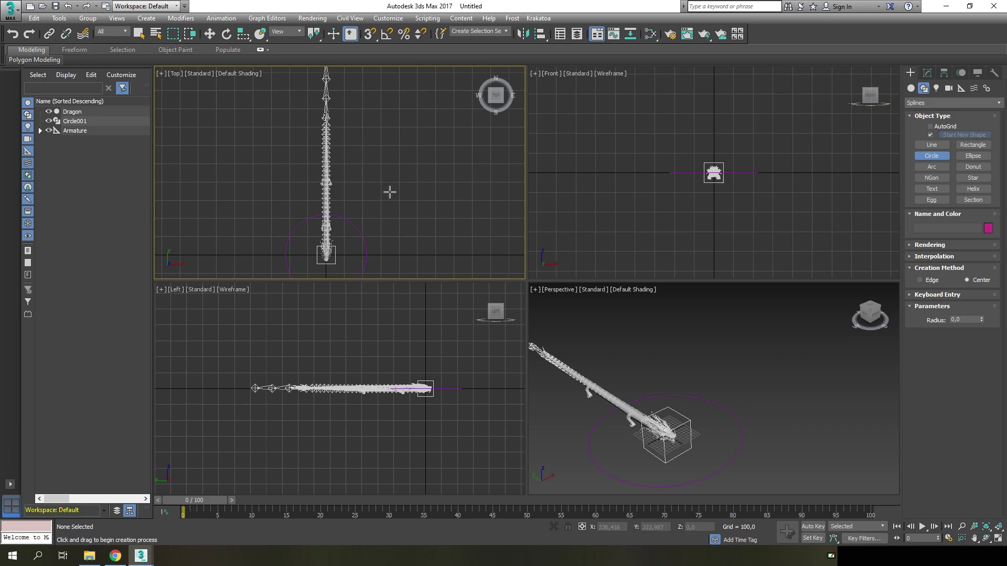
scroll(389, 192, "down", 3)
left_click(40, 131)
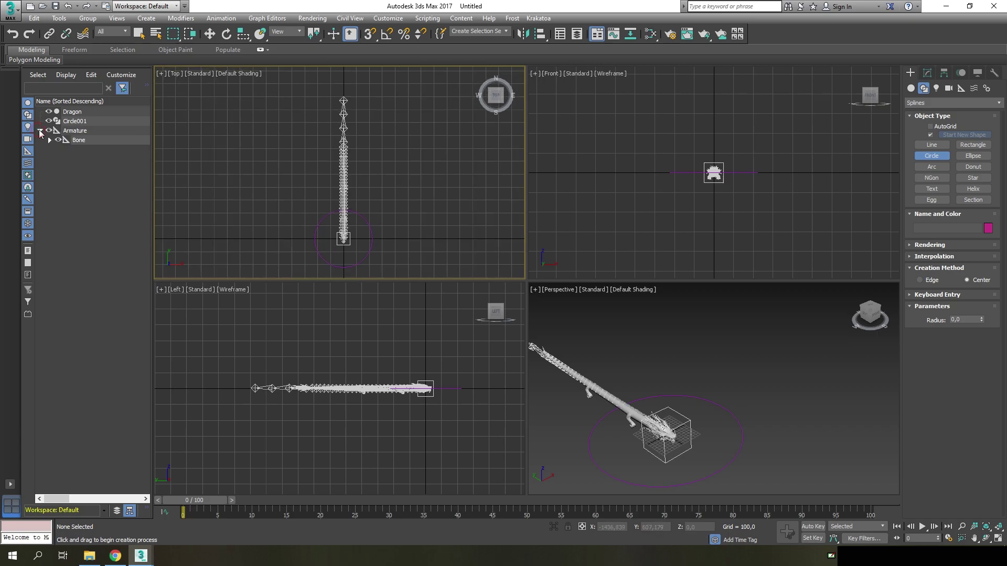
Step: Apply a SplineIK Solver from the root Bone to the last joint, using Circle001 as spline
left_click(80, 140)
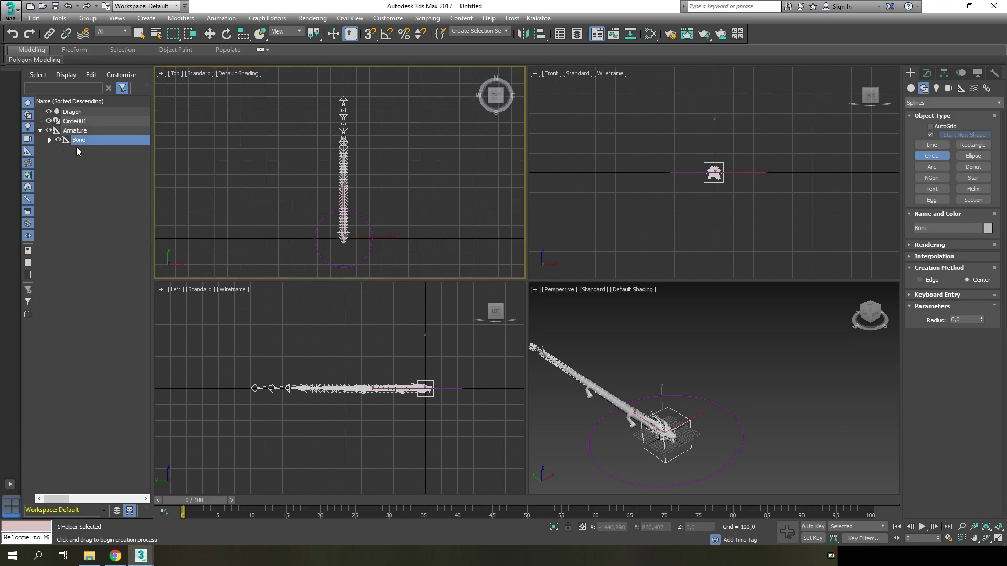
left_click(233, 20)
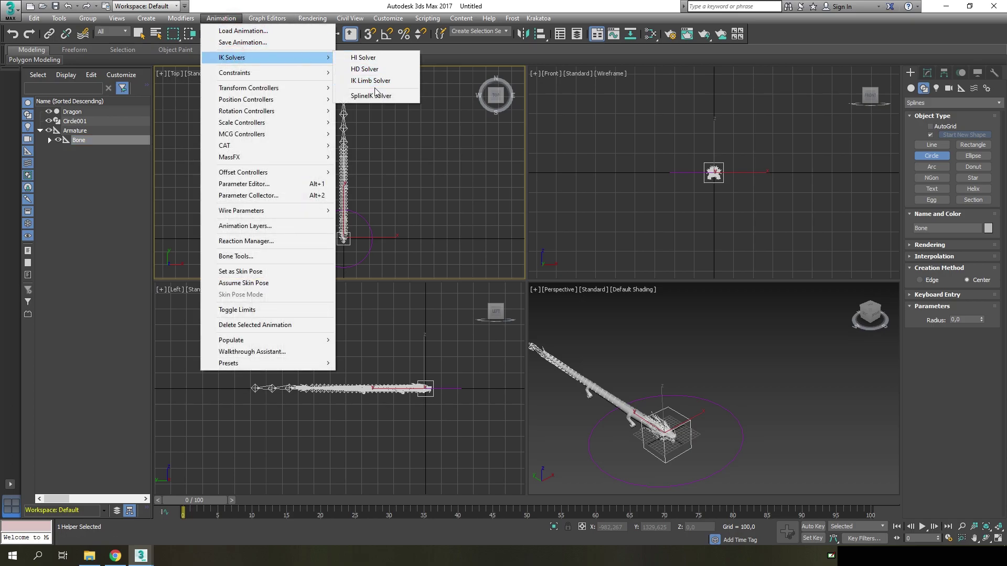
mouse_move(231, 57)
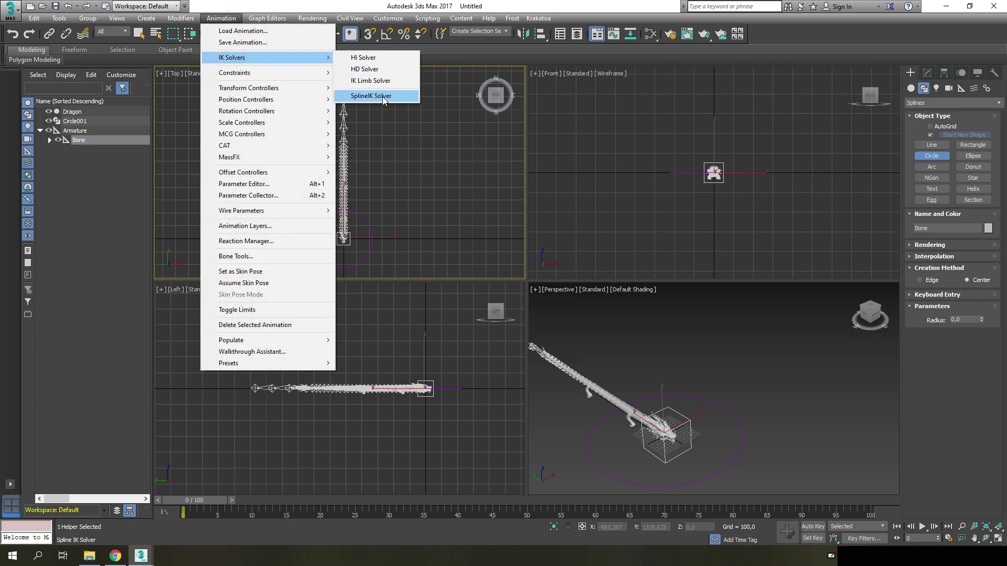
left_click(382, 96)
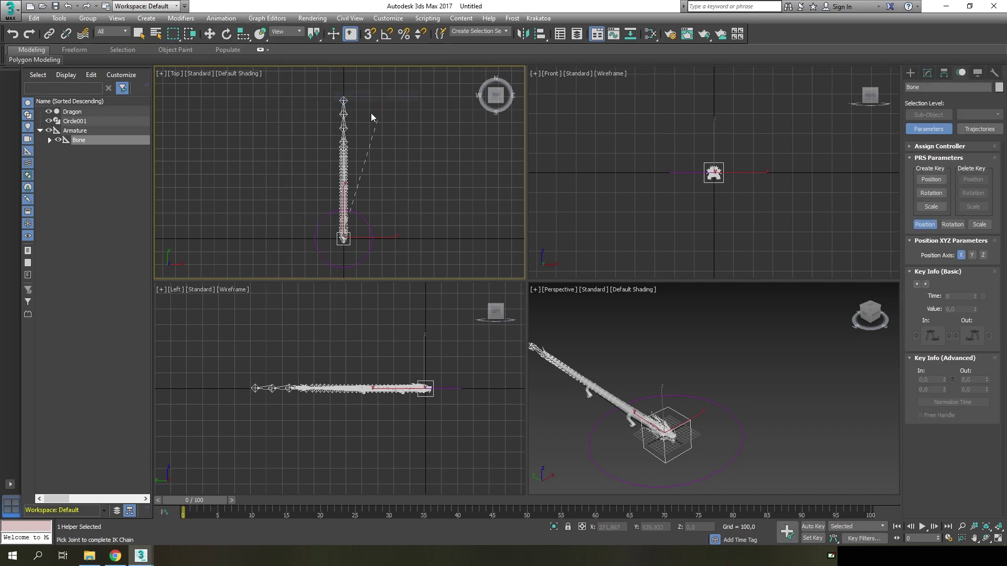
left_click(345, 99)
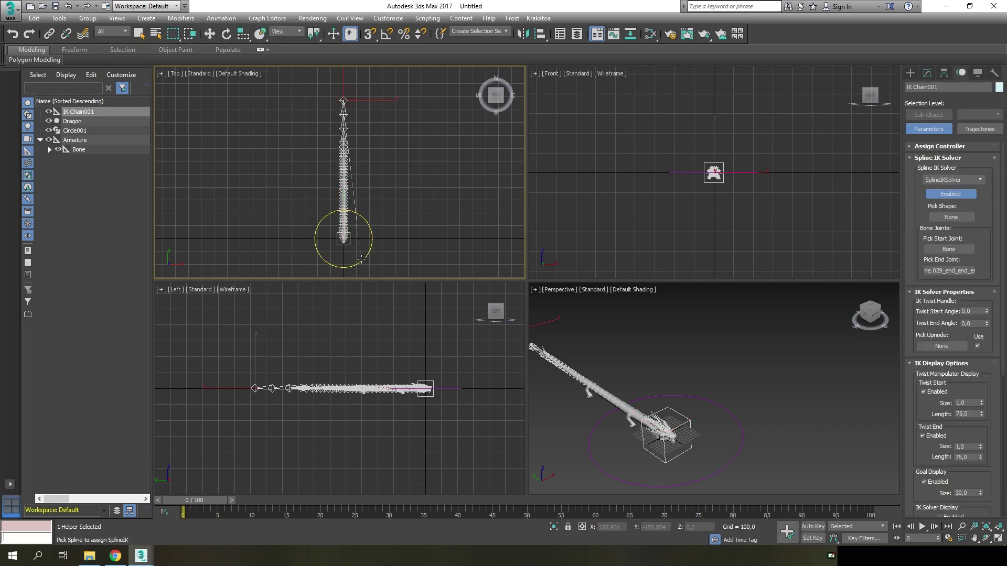
left_click(361, 259)
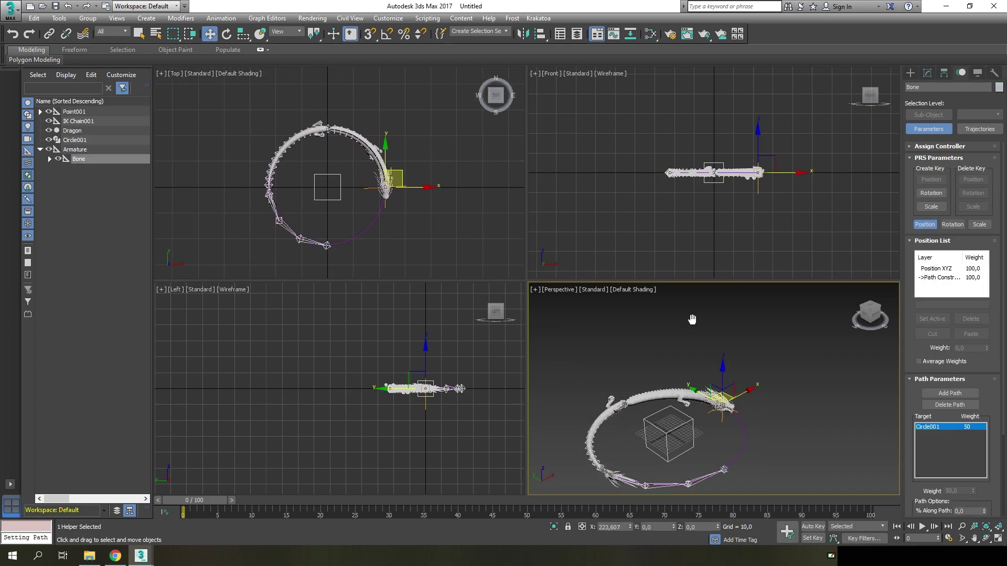
Step: Drag the % Along Path spinner down to around -188, sliding the dragon backwards
scroll(721, 396, "up", 1)
scroll(734, 410, "up", 3)
scroll(755, 378, "up", 3)
scroll(755, 379, "down", 3)
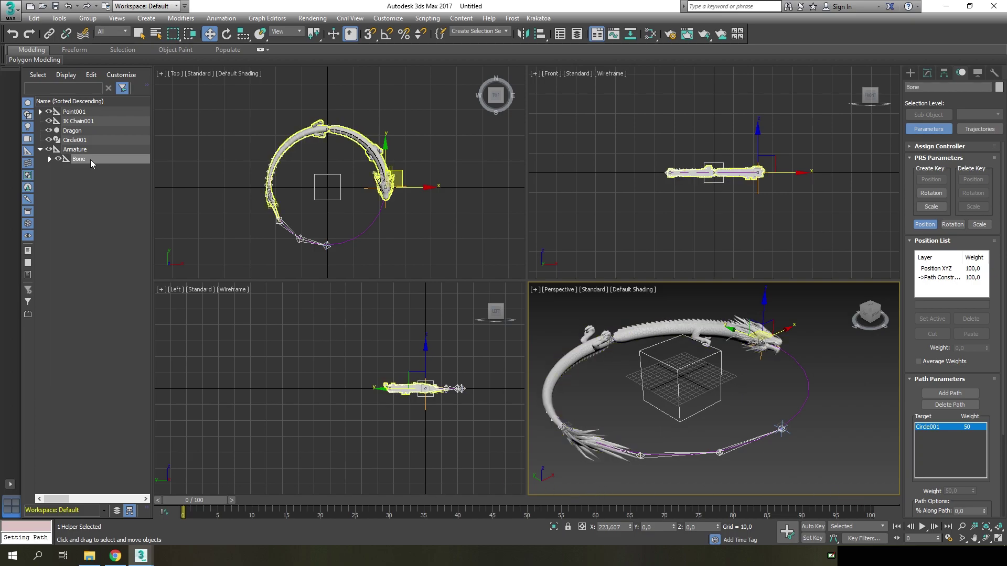
scroll(980, 414, "down", 3)
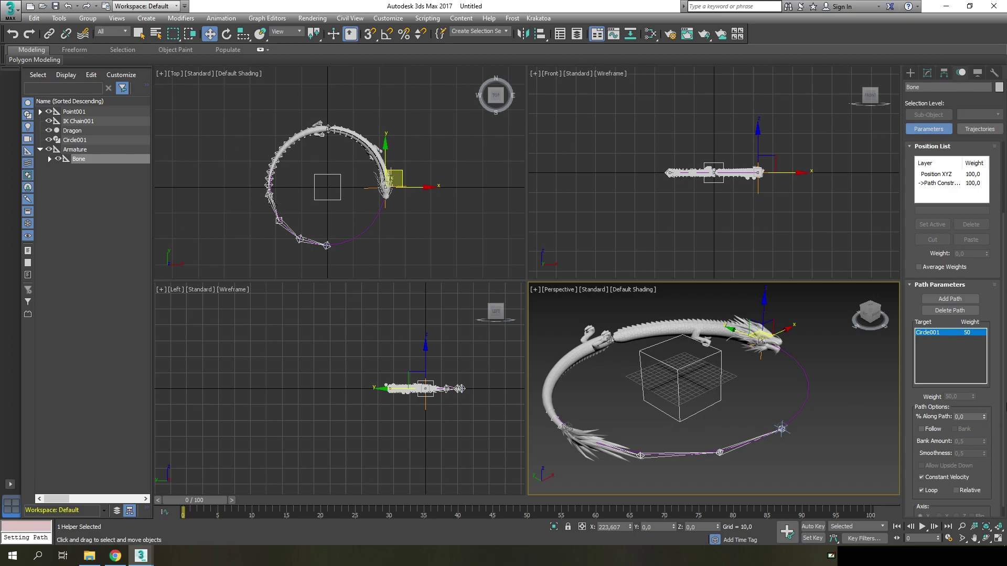
mouse_move(984, 418)
left_mouse_down()
mouse_move(990, 436)
mouse_move(809, 436)
left_mouse_up()
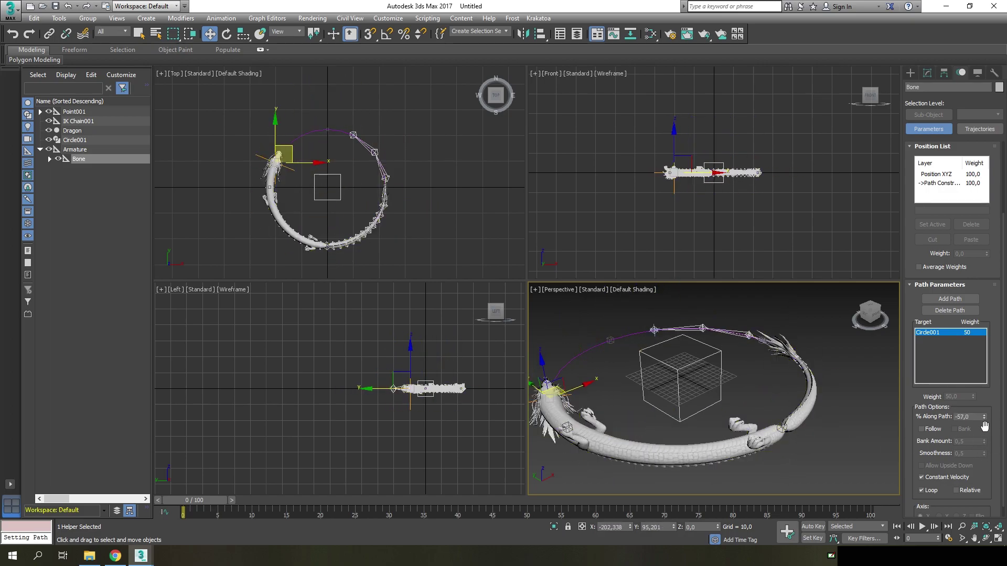
mouse_move(985, 419)
left_mouse_down()
mouse_move(972, 512)
mouse_move(977, 488)
left_mouse_up()
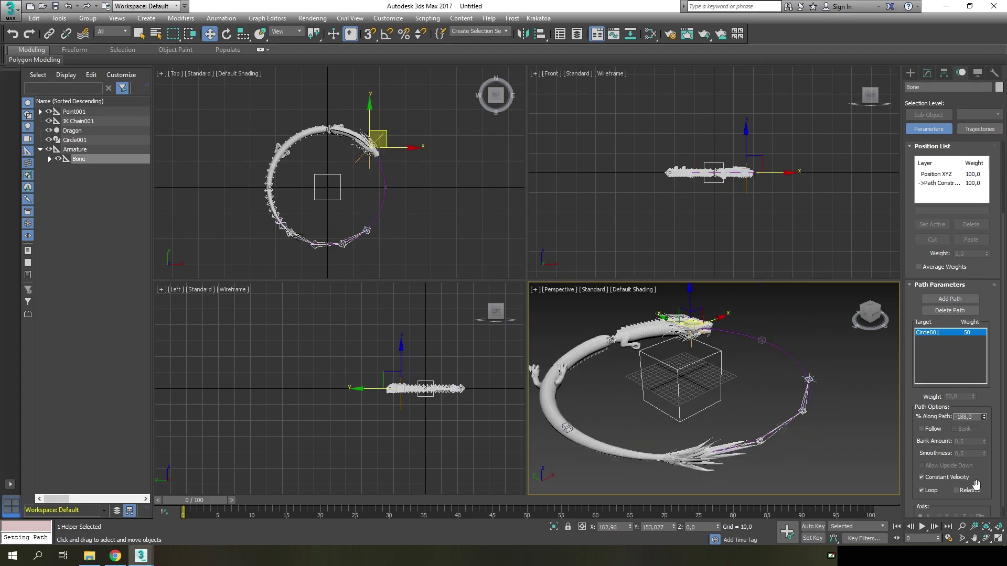
Step: Move Point002 to root level and rotate Point001 90 degrees around Y
left_click(40, 112)
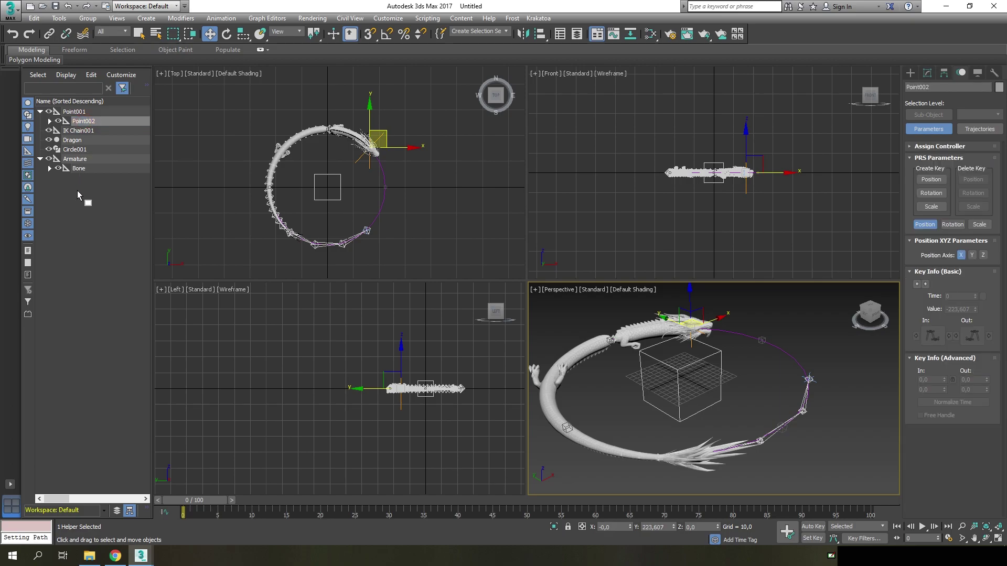
left_click_drag(82, 124, 77, 191)
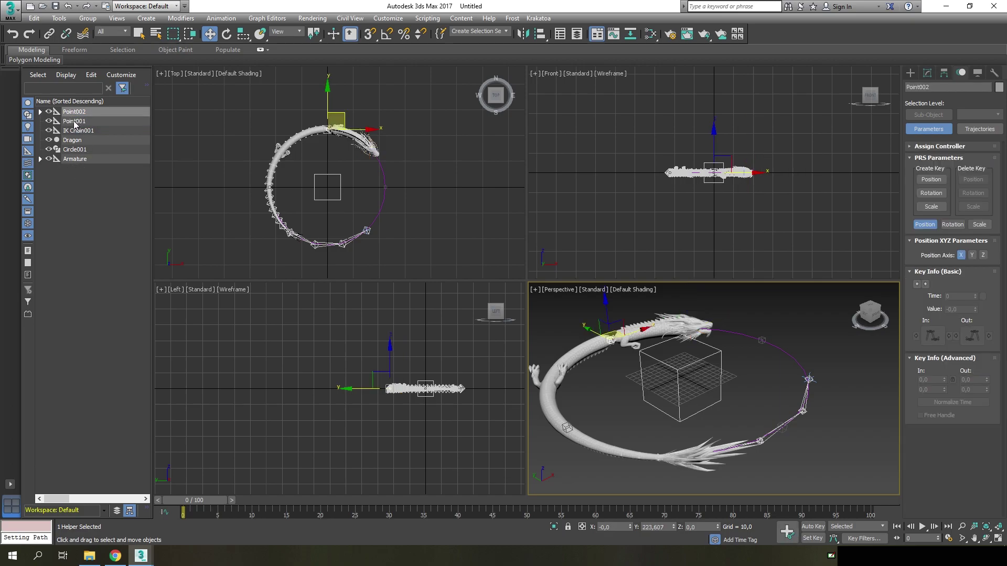
left_click(75, 123)
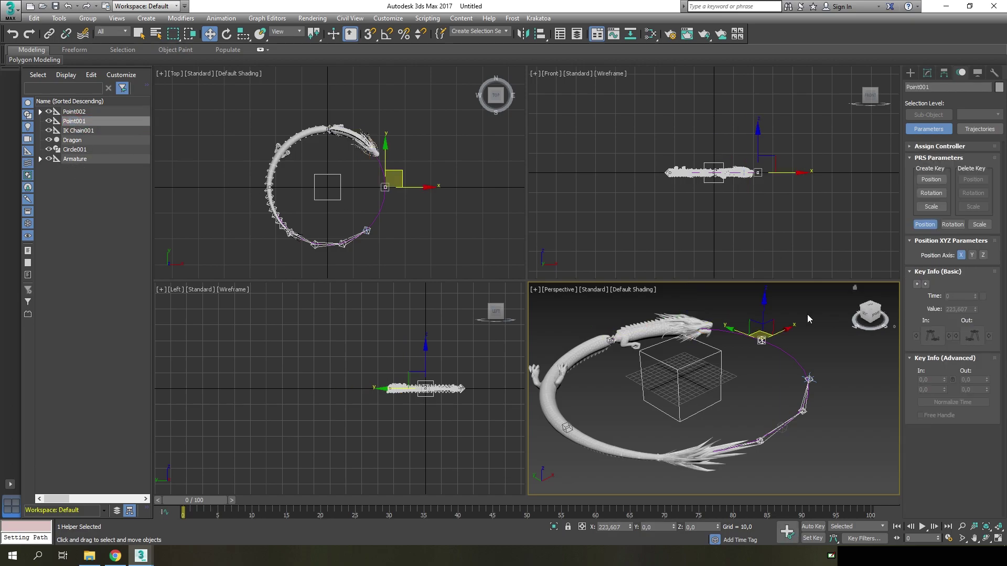
left_click(228, 37)
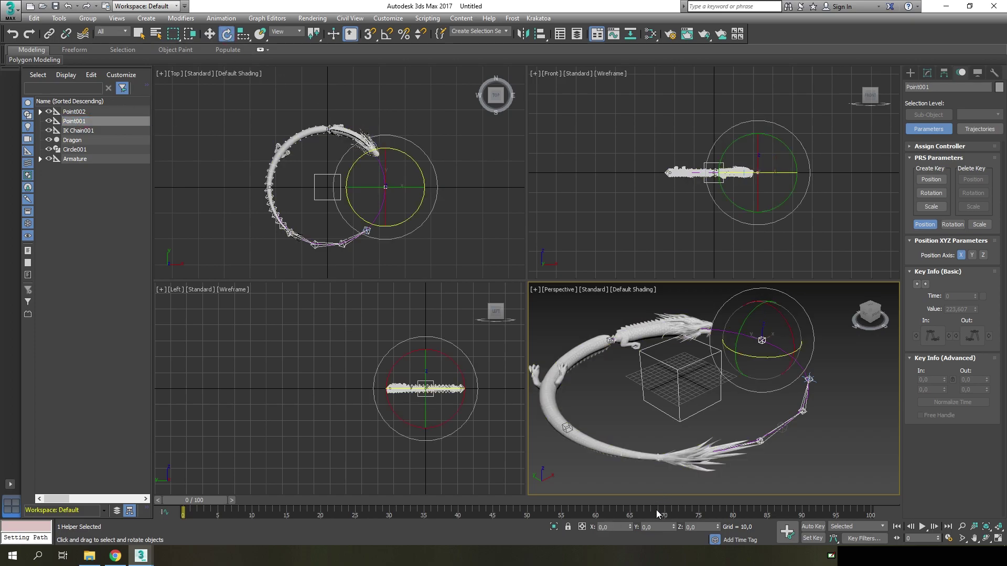
type("0")
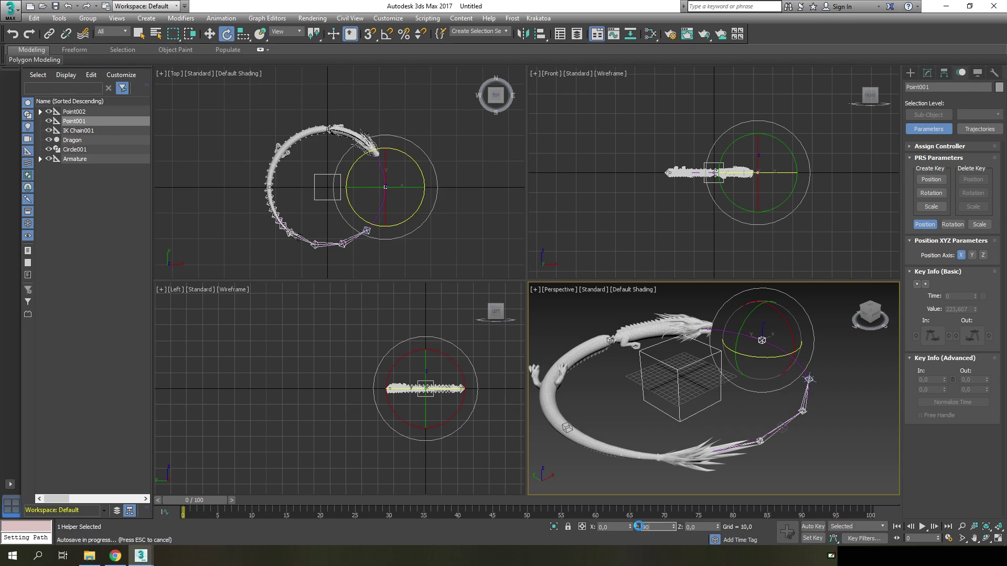
key("Return")
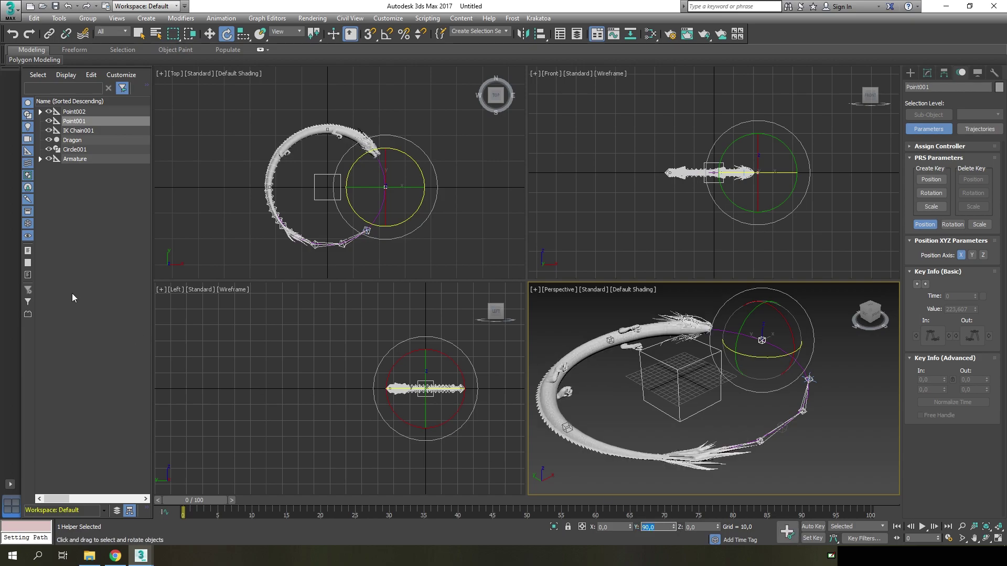
left_click(72, 296)
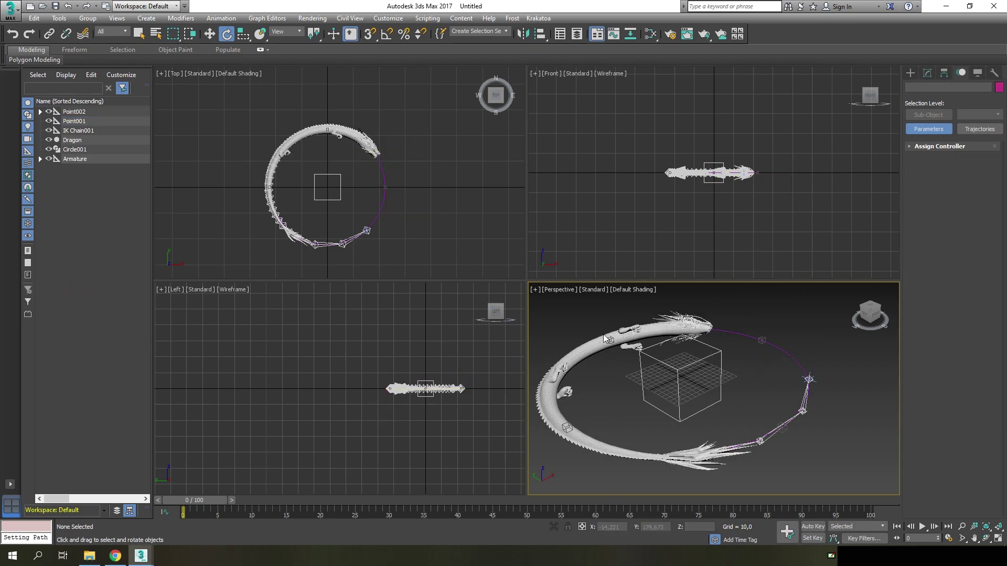
Step: Select the root Bone and drag % Along Path far negative to about -1610
left_click(40, 159)
left_click(78, 168)
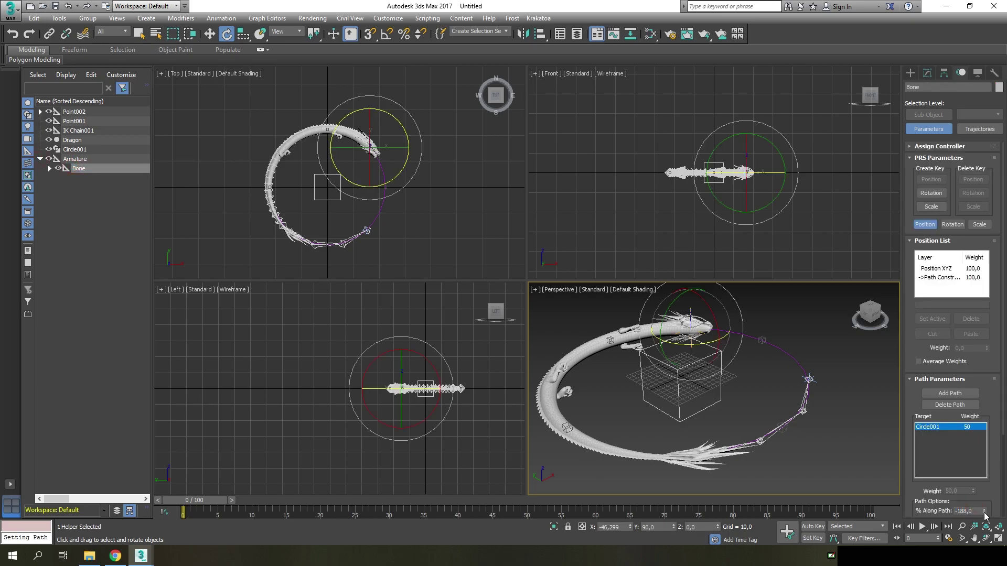
mouse_move(982, 512)
left_mouse_down()
mouse_move(985, 11)
mouse_move(974, 181)
left_mouse_up()
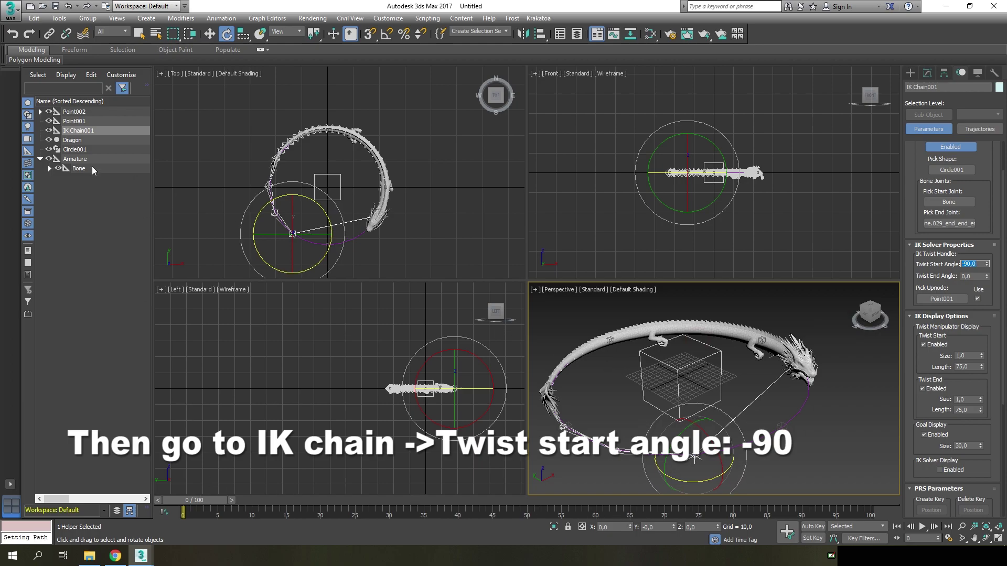
Step: Select the root Bone and set its % Along Path to -2094, sliding the dragon around Circle001
left_click(79, 168)
scroll(952, 368, "down", 3)
left_click(983, 462)
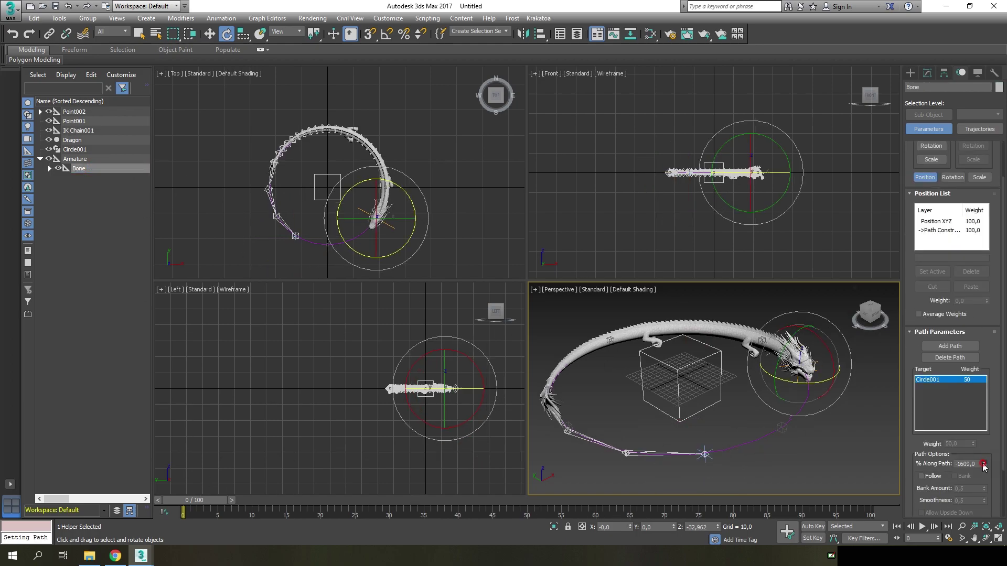
mouse_move(984, 467)
left_mouse_down()
mouse_move(980, 531)
mouse_move(974, 49)
mouse_move(966, 159)
mouse_move(895, 27)
left_mouse_up()
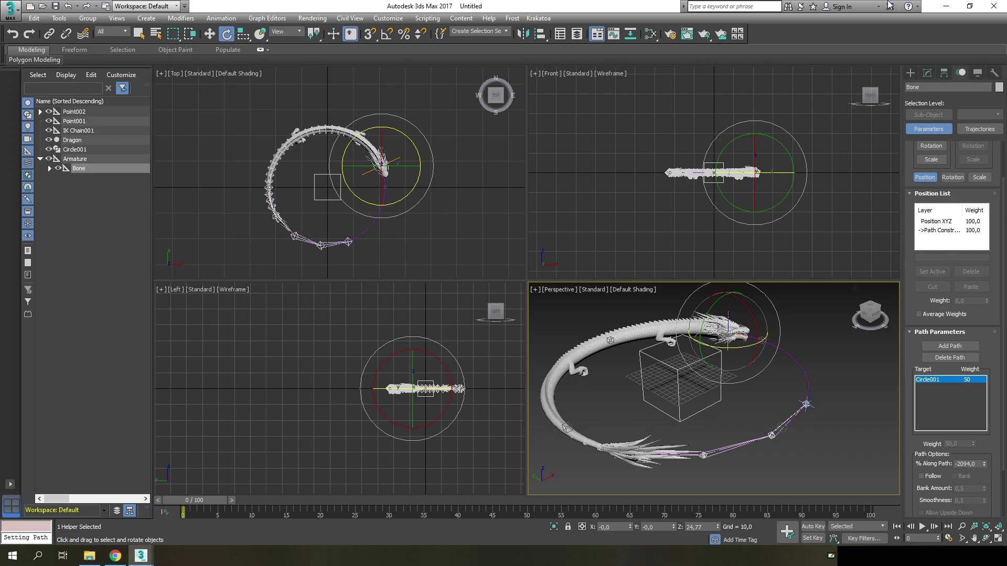